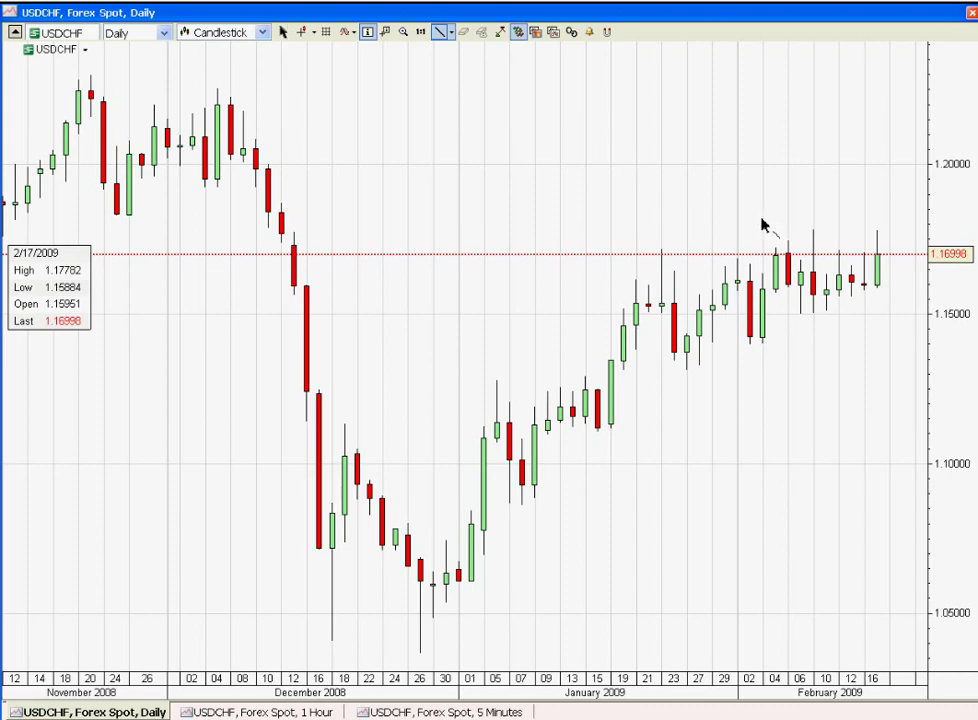
# On the daily chart, draw a horizontal resistance line over the February highs near 1.179 and a rising trendline under the January–February lows.
pyautogui.moveTo(797, 229); pyautogui.dragTo(886, 229)
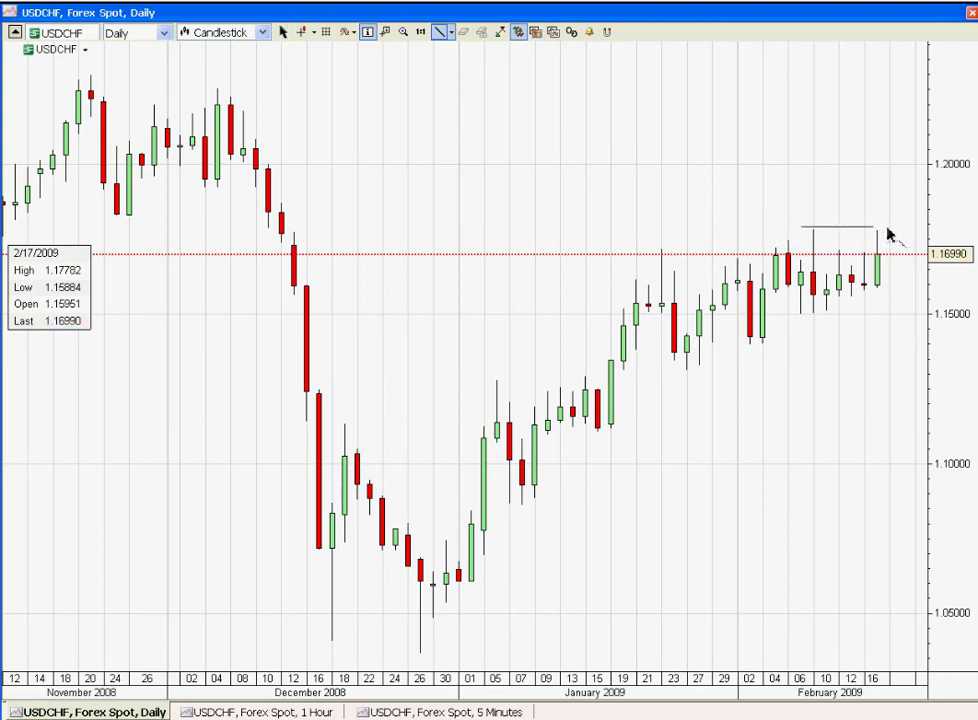
pyautogui.click(888, 228)
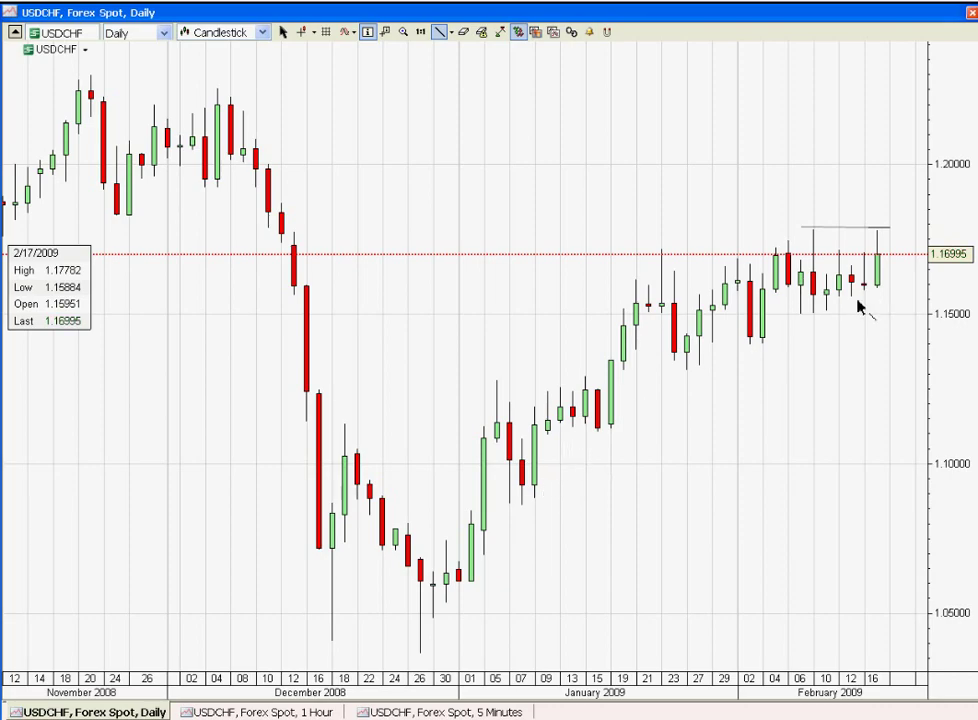
pyautogui.click(893, 287)
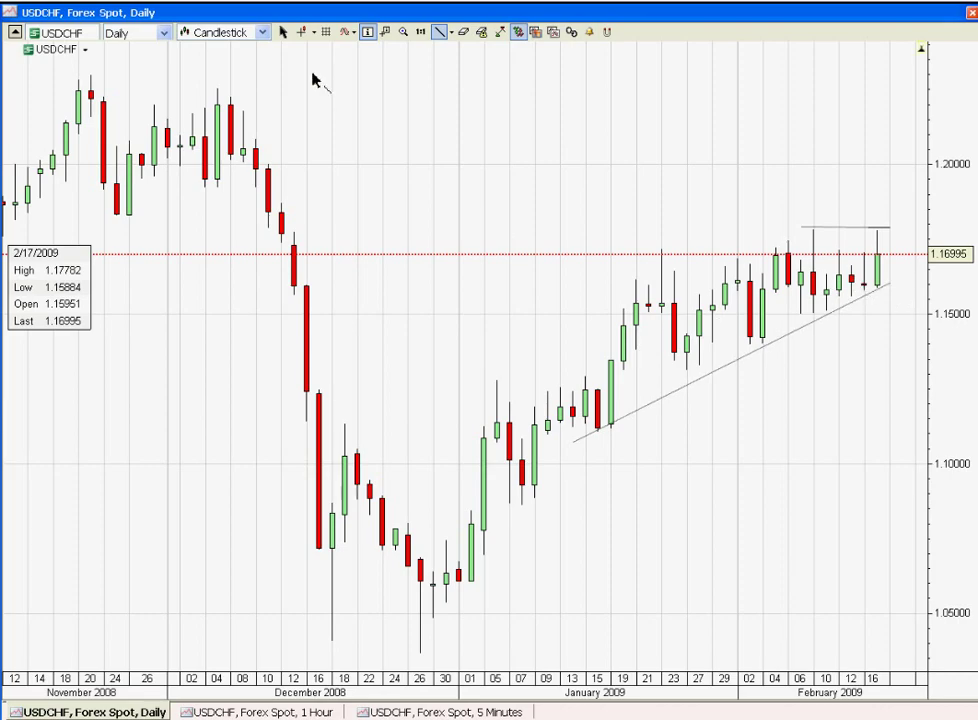
pyautogui.click(283, 33)
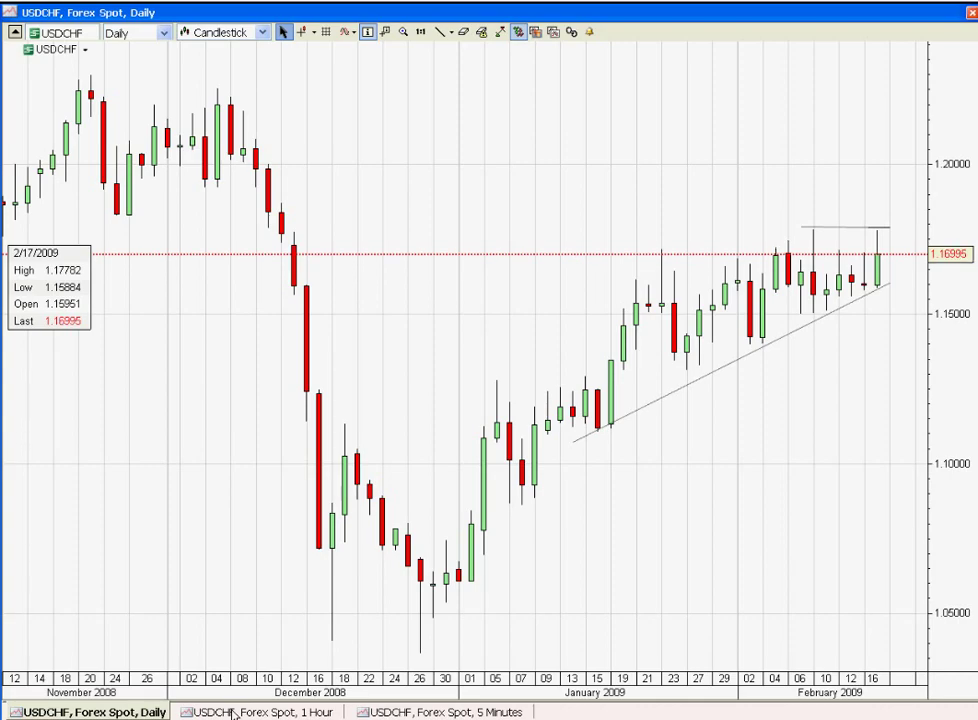
# On the 1-hour USDCHF chart, draw a line from the February 17 low near 1.160 up to the day's high near 1.178.
pyautogui.click(234, 713)
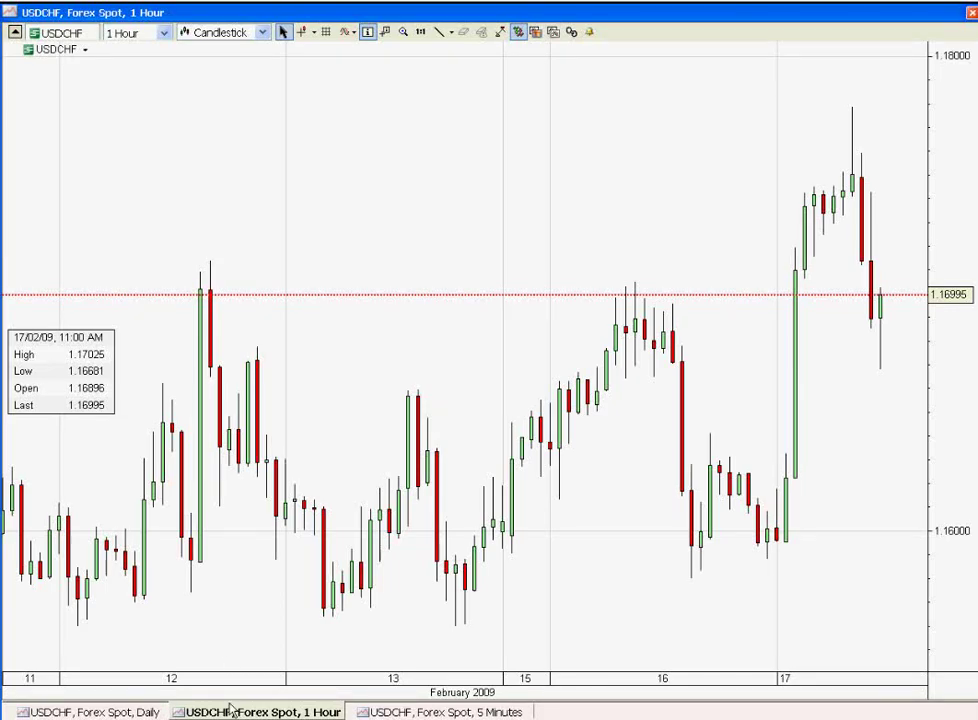
pyautogui.click(440, 33)
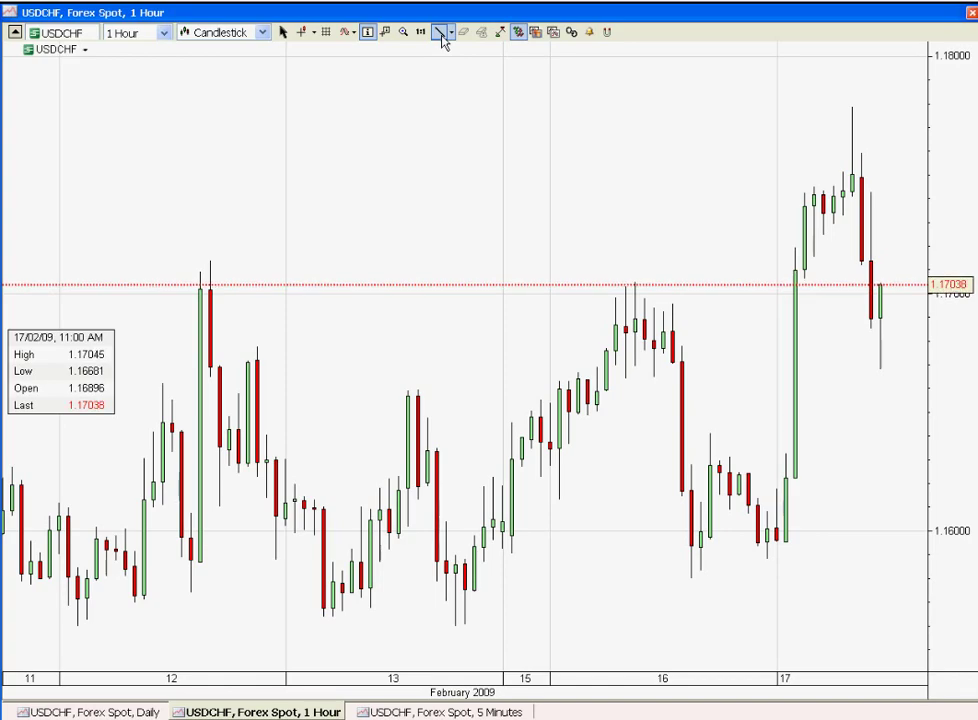
pyautogui.click(441, 33)
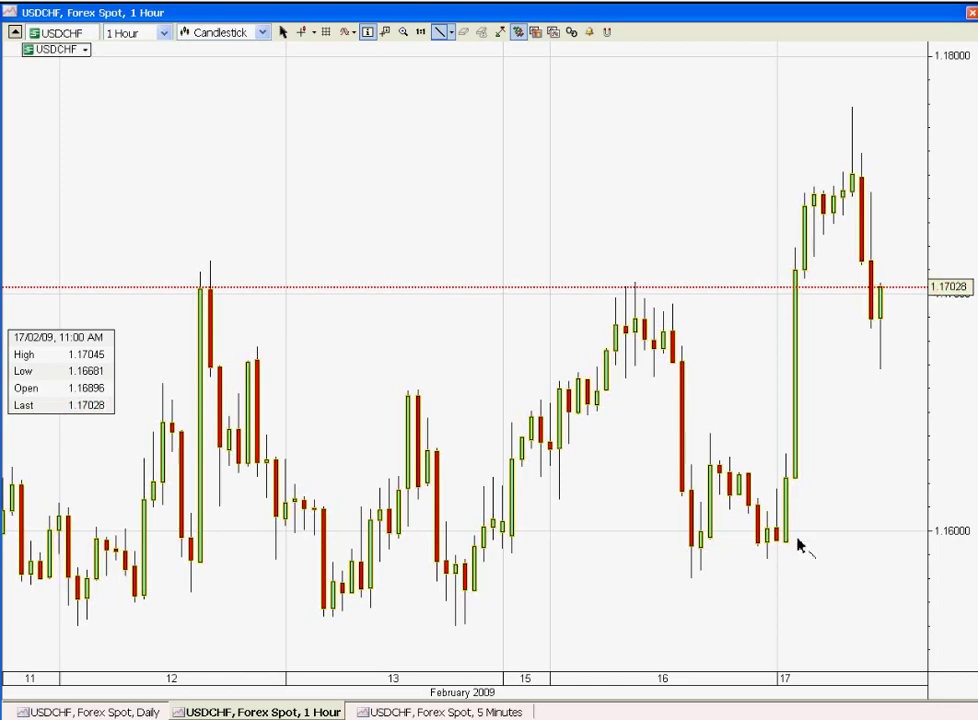
pyautogui.moveTo(797, 540); pyautogui.dragTo(851, 114)
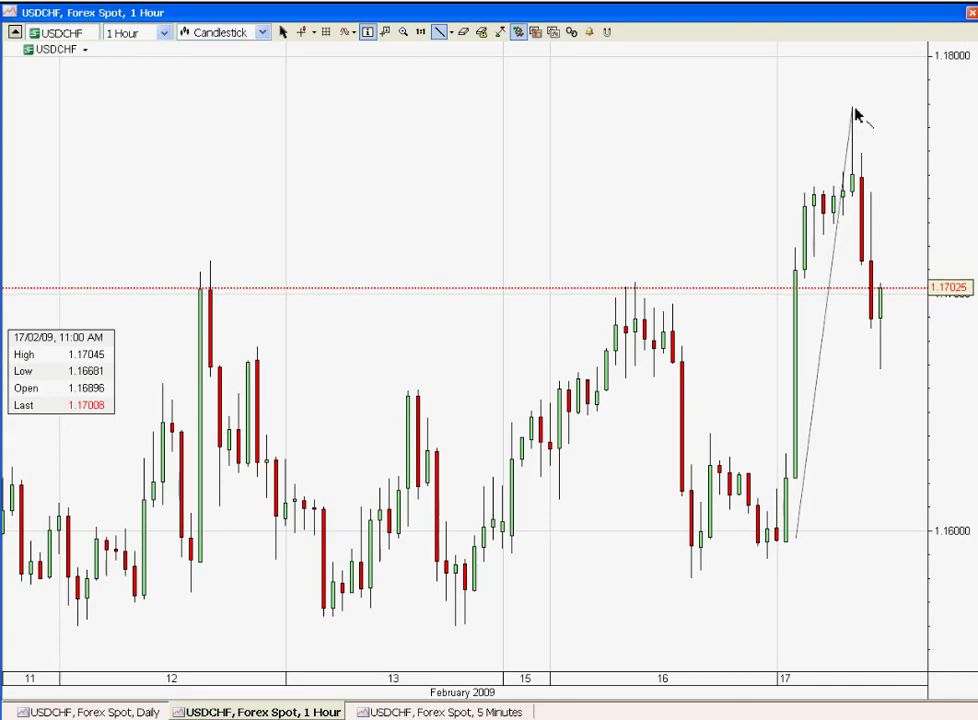
pyautogui.click(861, 192)
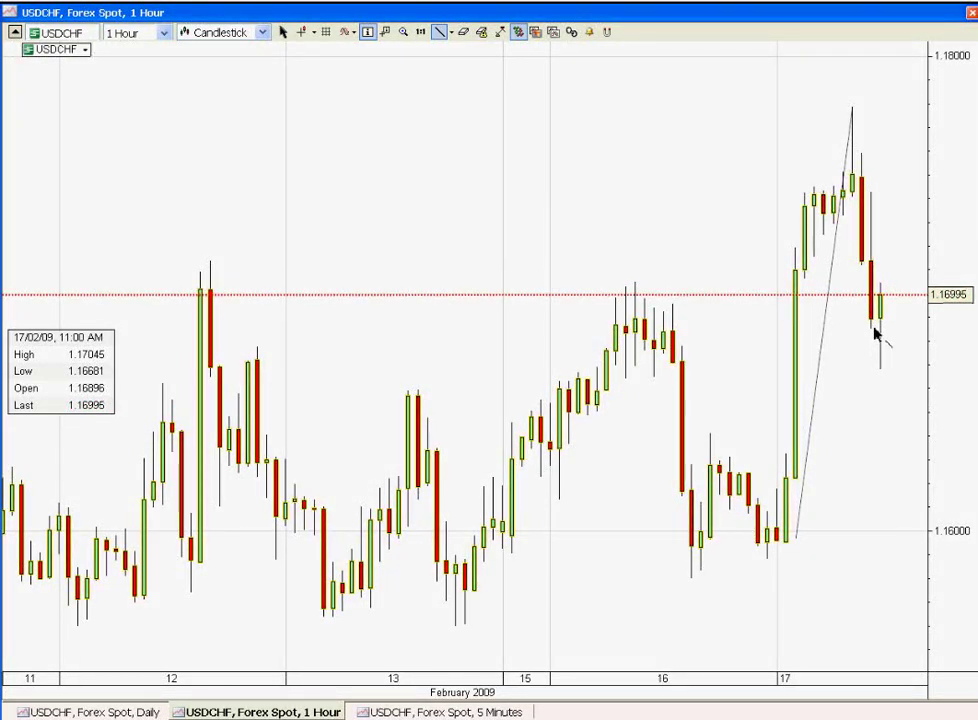
pyautogui.click(283, 33)
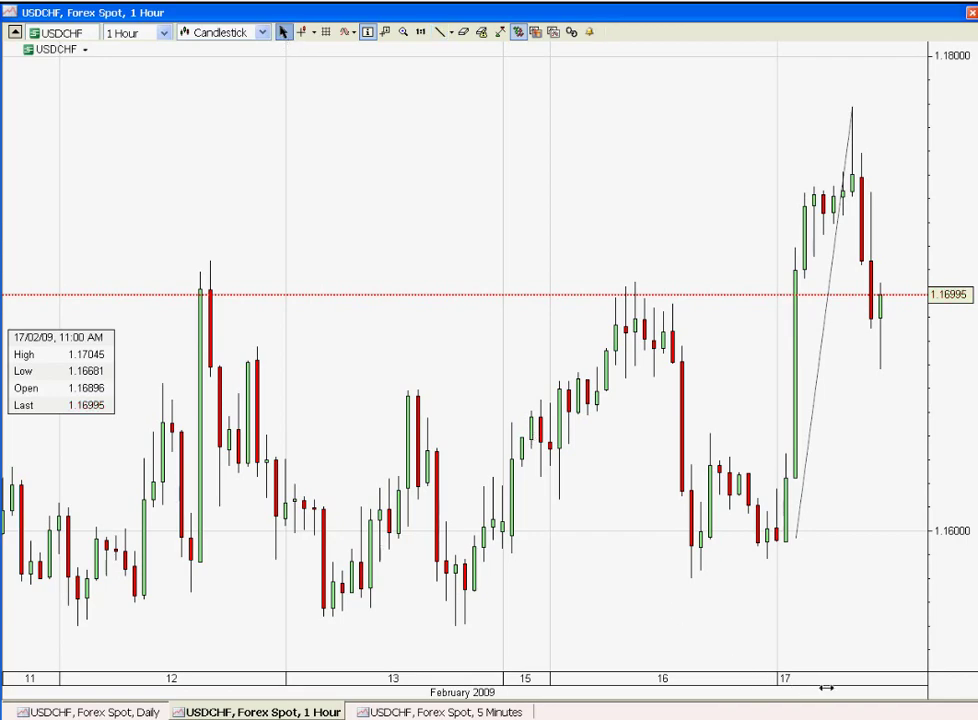
pyautogui.moveTo(246, 667); pyautogui.dragTo(120, 678)
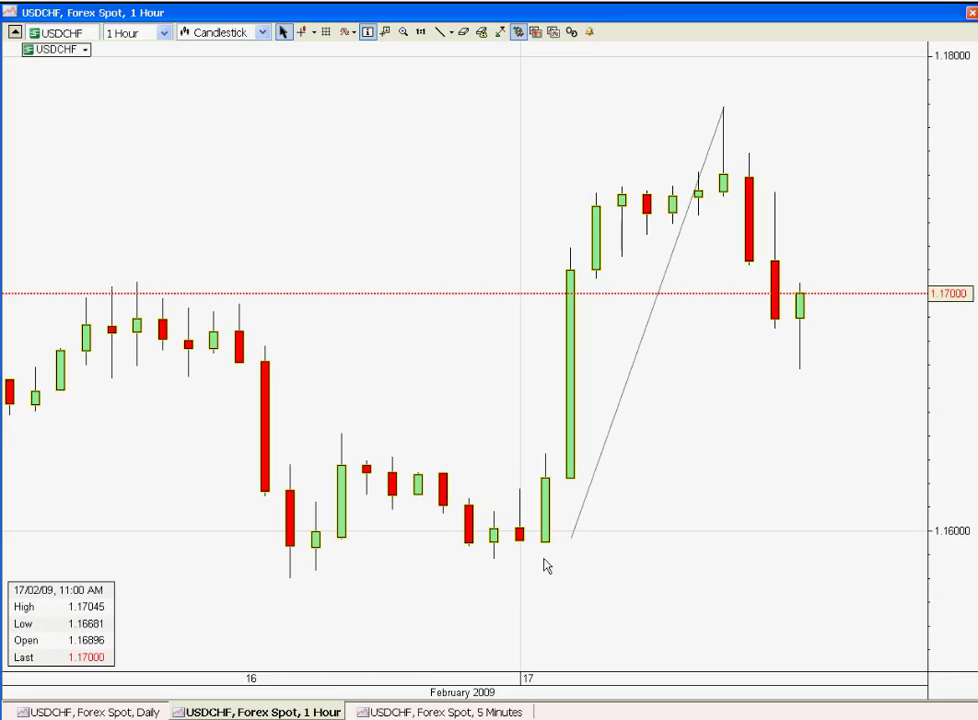
# On the 5-minute USDCHF chart, draw a falling trendline under the lows from about 1.1756 to about 1.1672 at 11:00 AM.
pyautogui.click(457, 712)
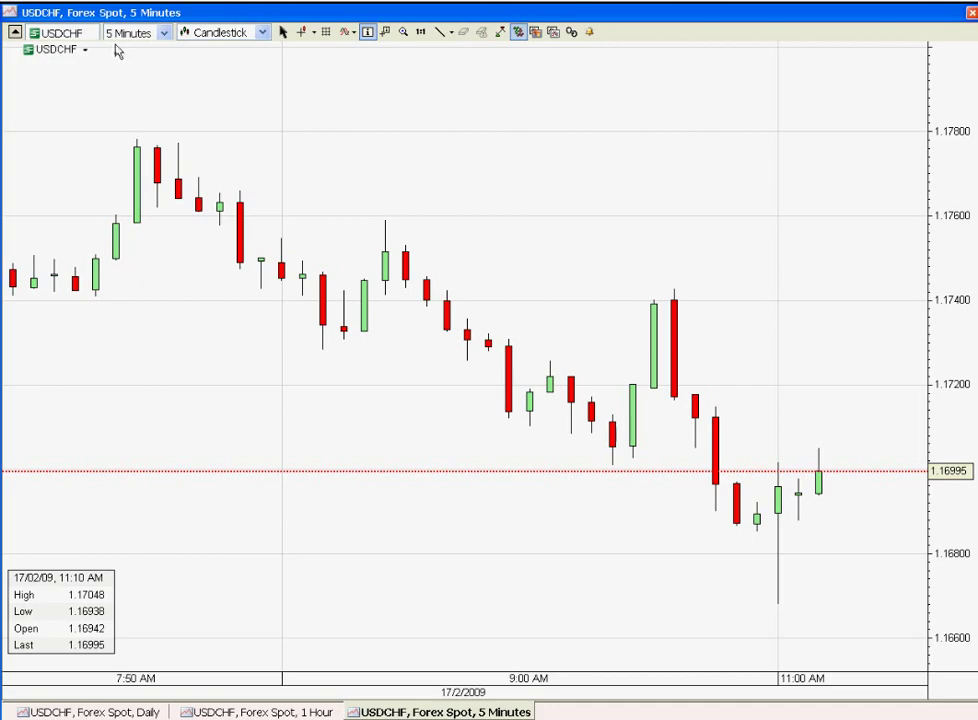
pyautogui.click(441, 33)
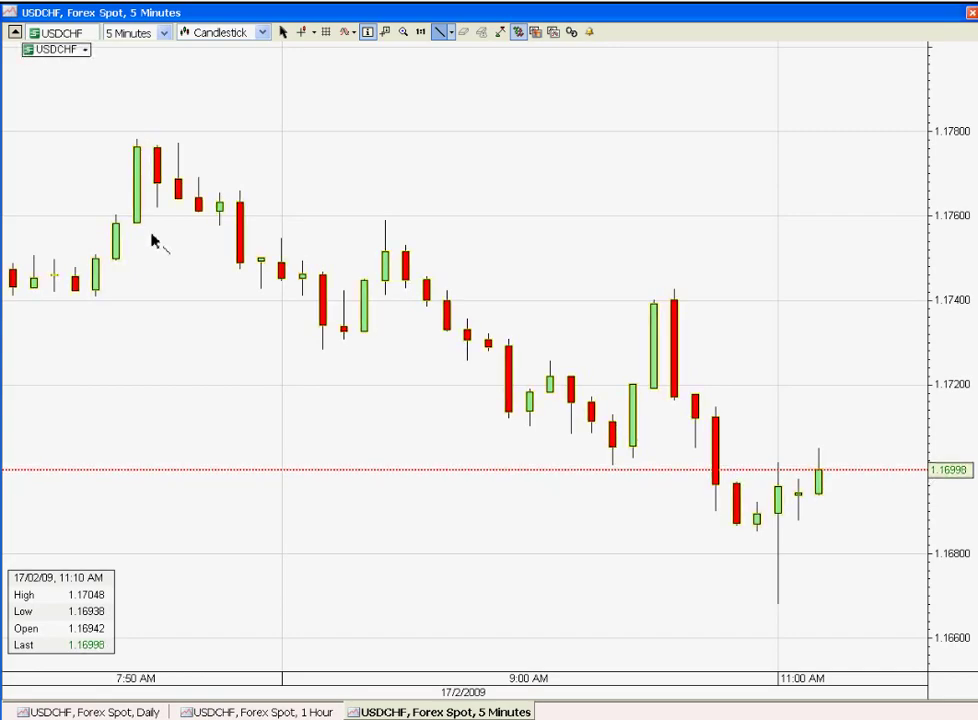
pyautogui.moveTo(300, 322)
pyautogui.mouseDown()
pyautogui.moveTo(415, 393)
pyautogui.moveTo(768, 572)
pyautogui.moveTo(785, 597)
pyautogui.mouseUp()
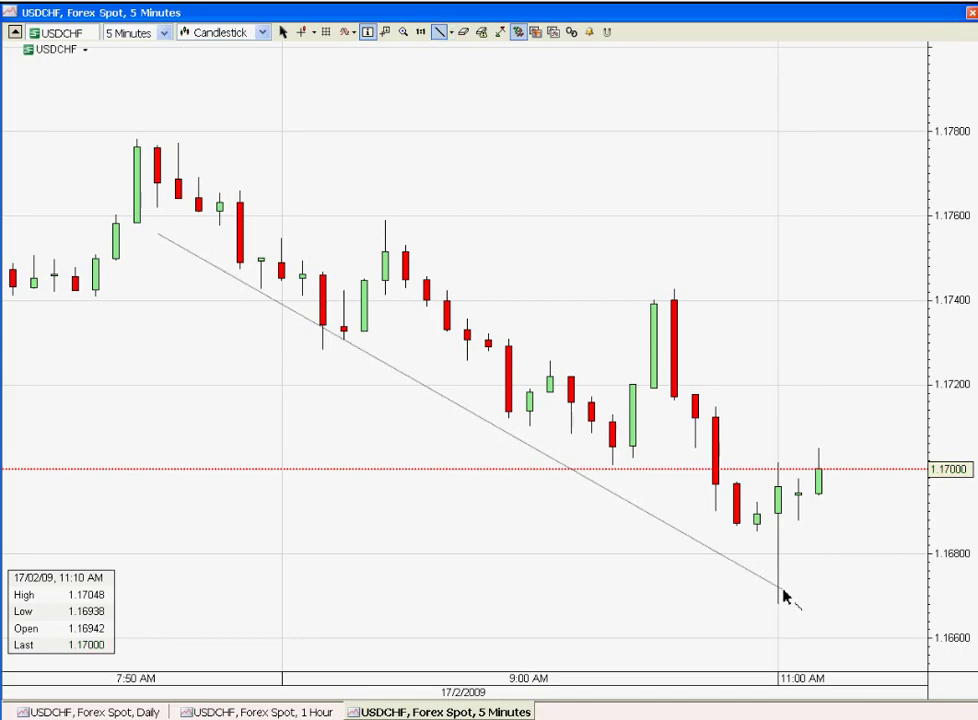
pyautogui.moveTo(785, 597); pyautogui.dragTo(786, 589)
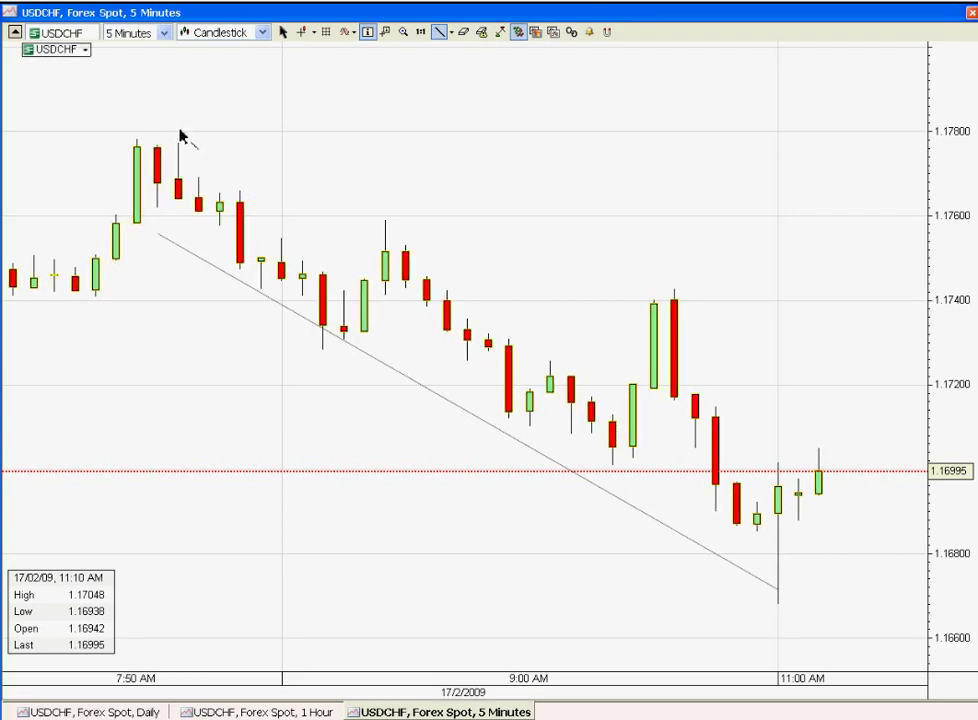
# Trace the zigzag of down and up swings to the 11:00 AM low, and draw a horizontal target line at about 1.1720.
pyautogui.moveTo(180, 131); pyautogui.dragTo(335, 334)
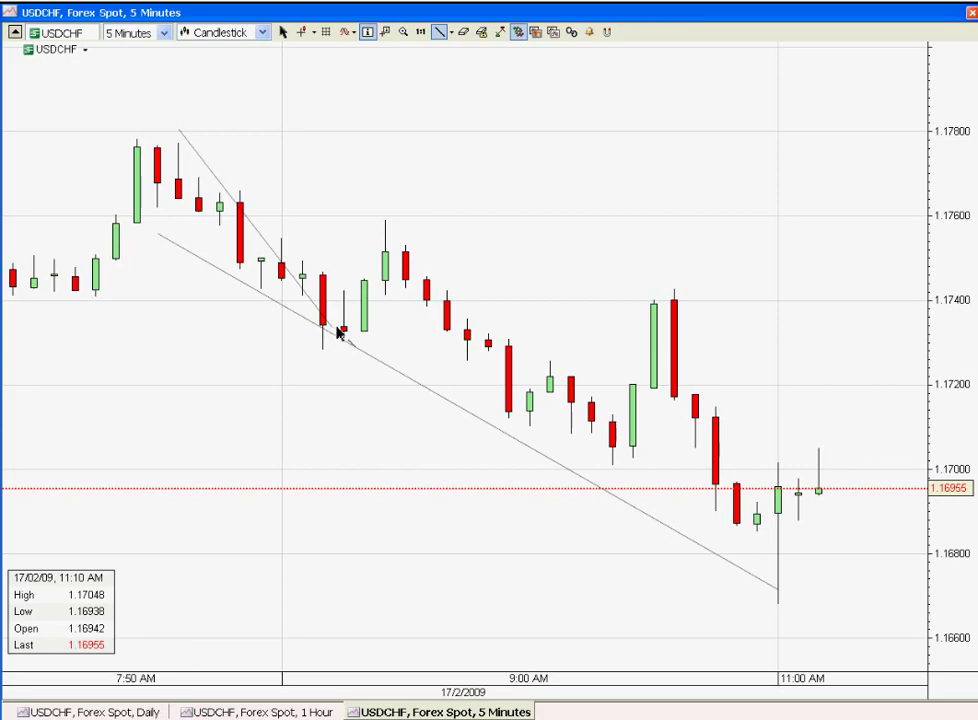
pyautogui.click(389, 222)
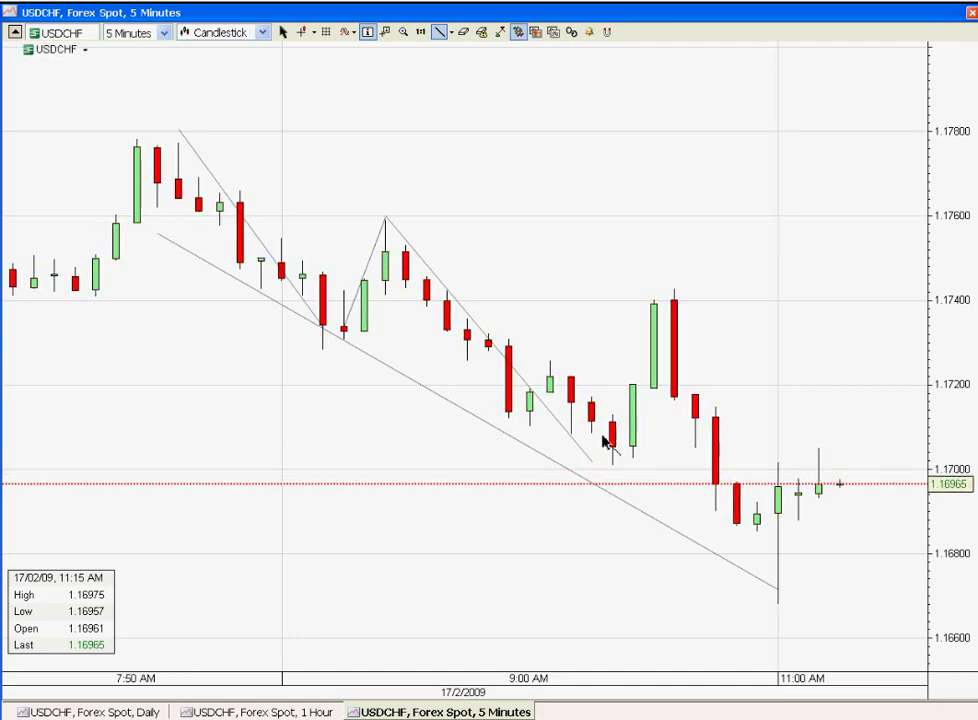
pyautogui.click(596, 469)
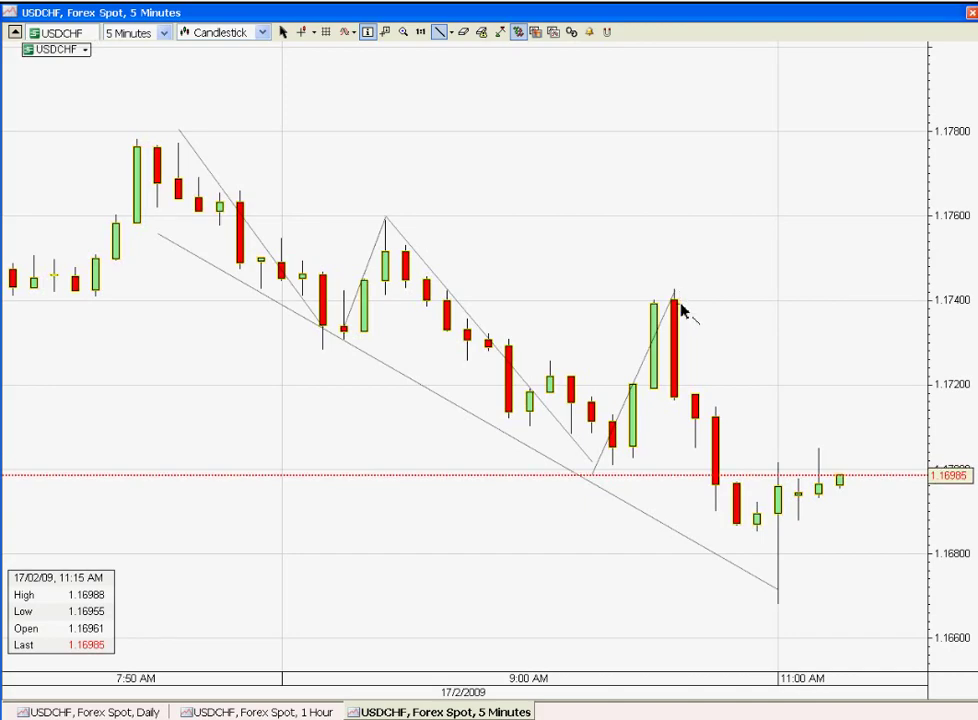
pyautogui.click(783, 563)
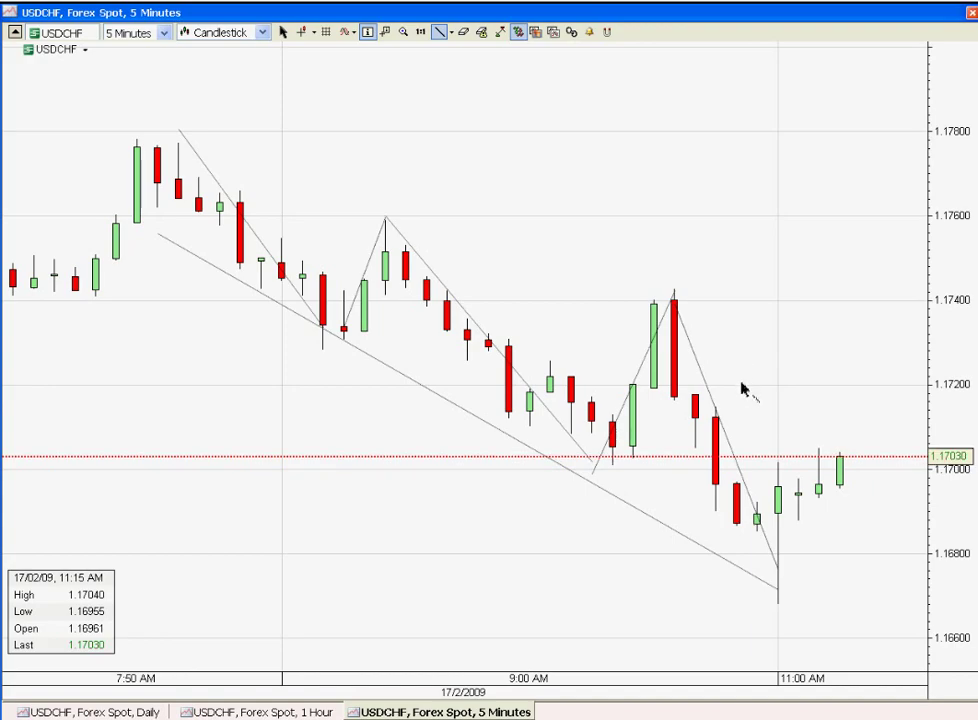
pyautogui.moveTo(742, 384); pyautogui.dragTo(905, 388)
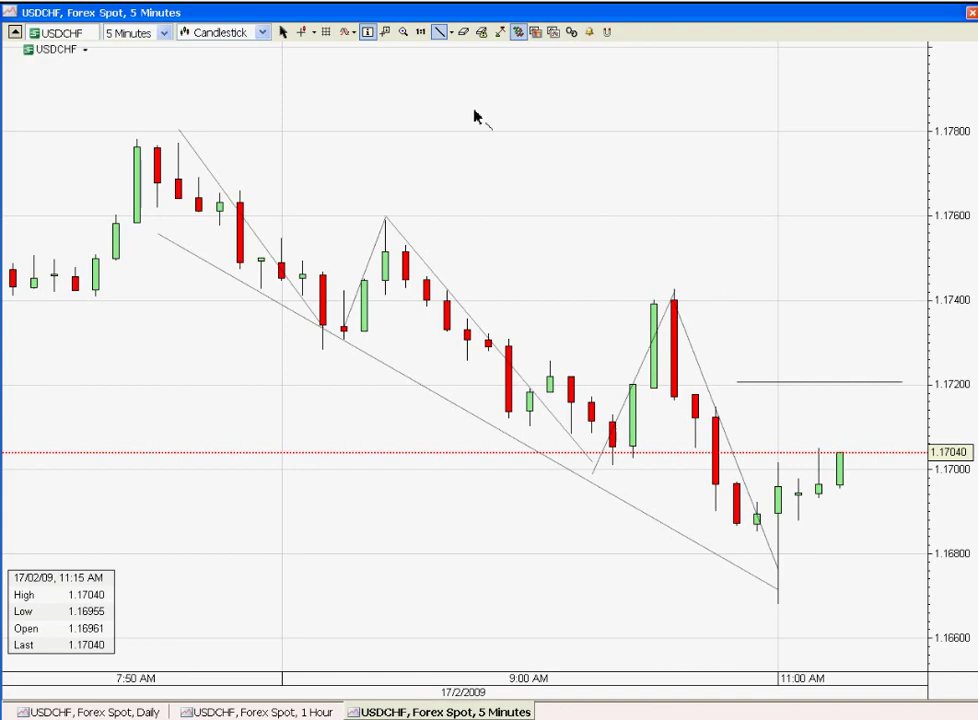
pyautogui.click(283, 32)
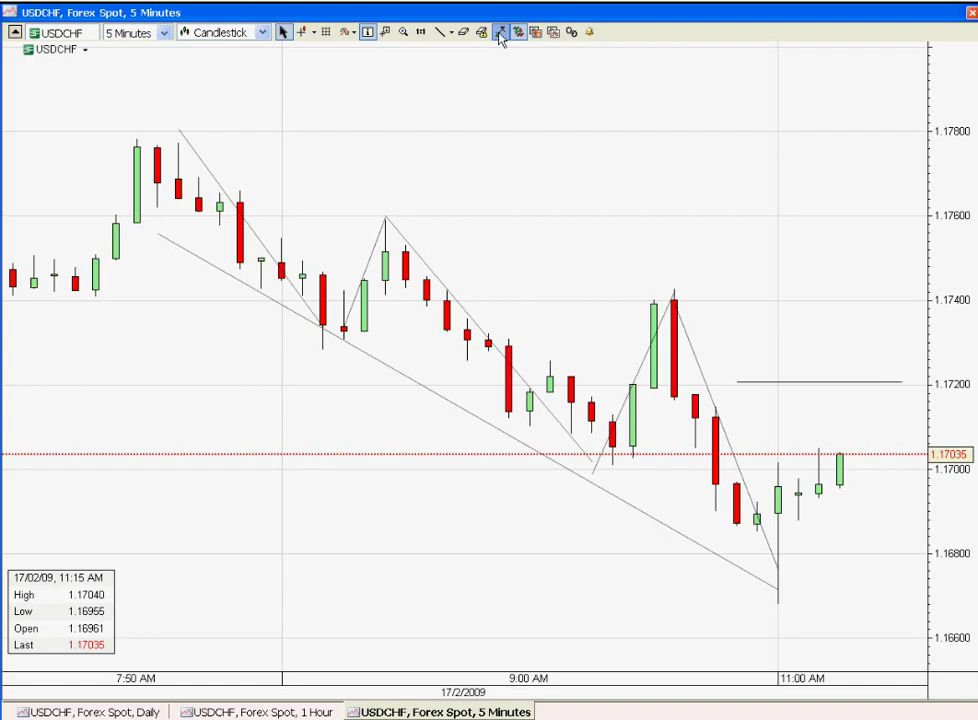
# Display the open USDCHF position marker on the 5-minute chart, framing the most recent candles.
pyautogui.click(501, 34)
pyautogui.click(403, 32)
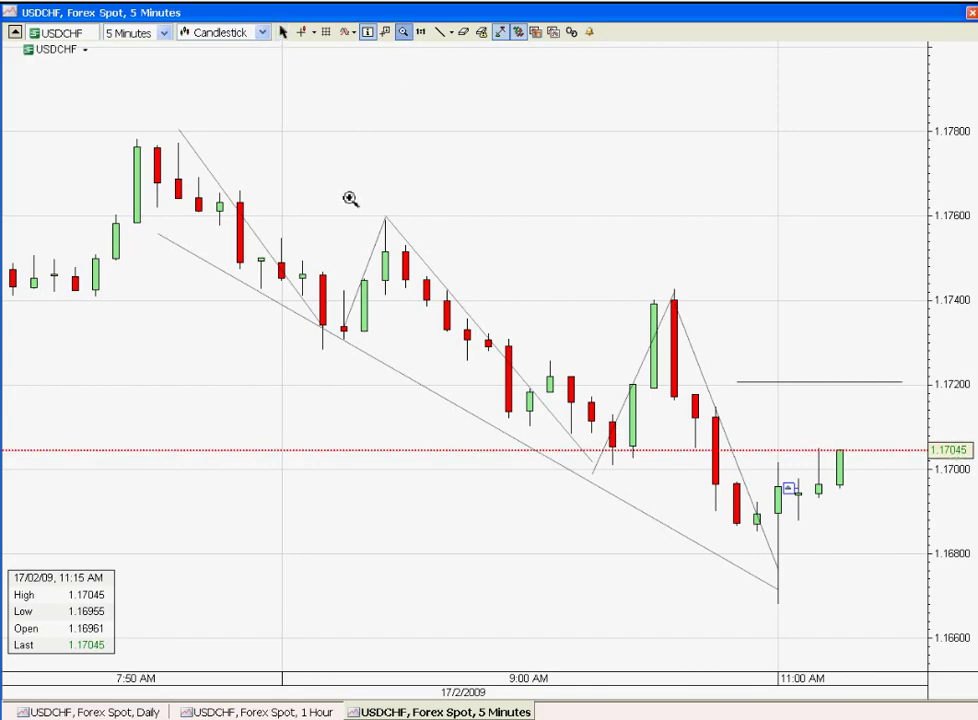
pyautogui.moveTo(745, 560); pyautogui.dragTo(884, 627)
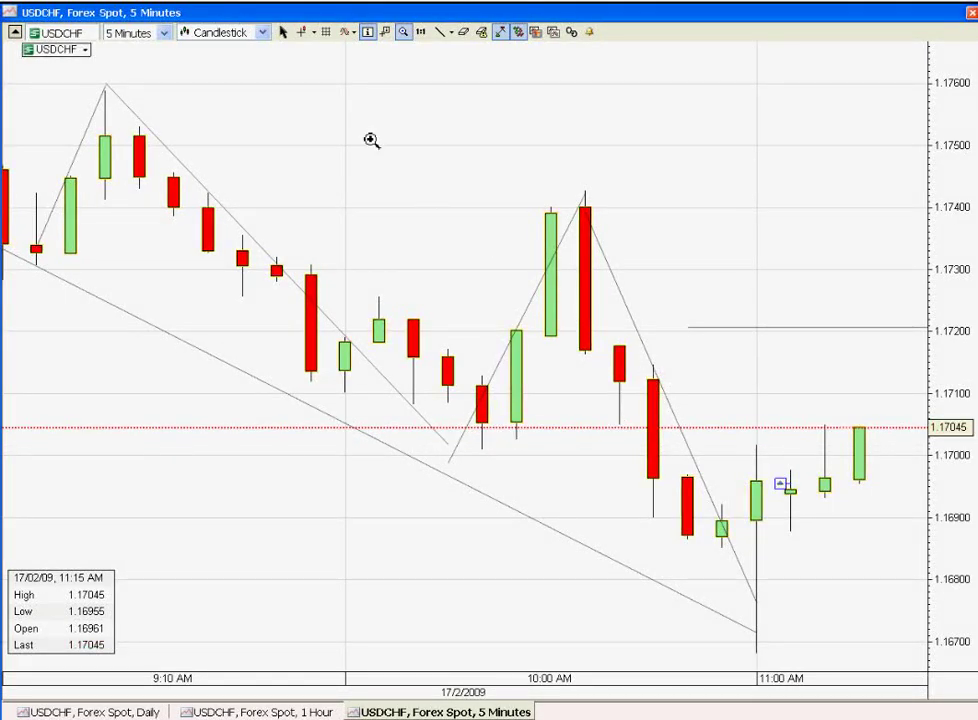
pyautogui.click(283, 31)
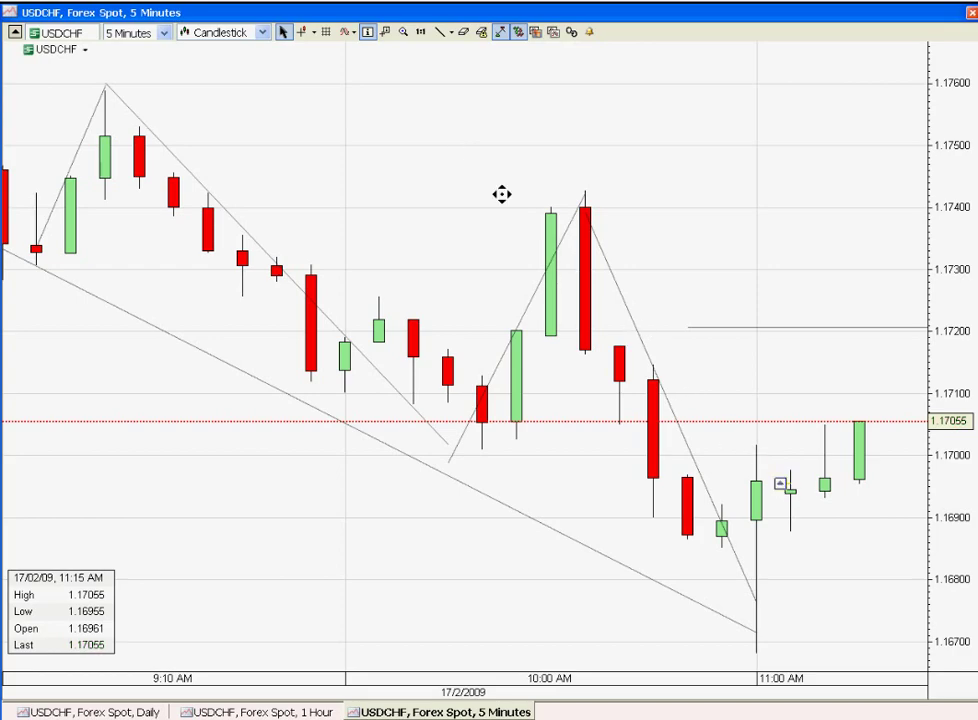
# Place related 100,000 USDCHF sell orders, G.T.C.: a limit at 1.17200 and a Stop if Offered at 1.16850.
pyautogui.doubleClick(421, 133)
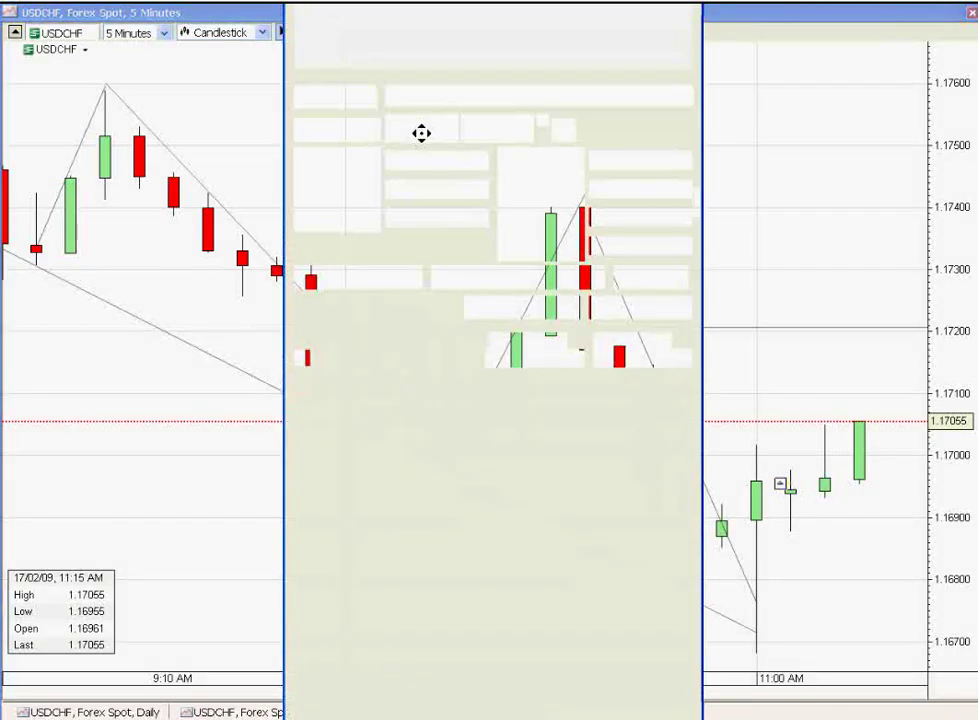
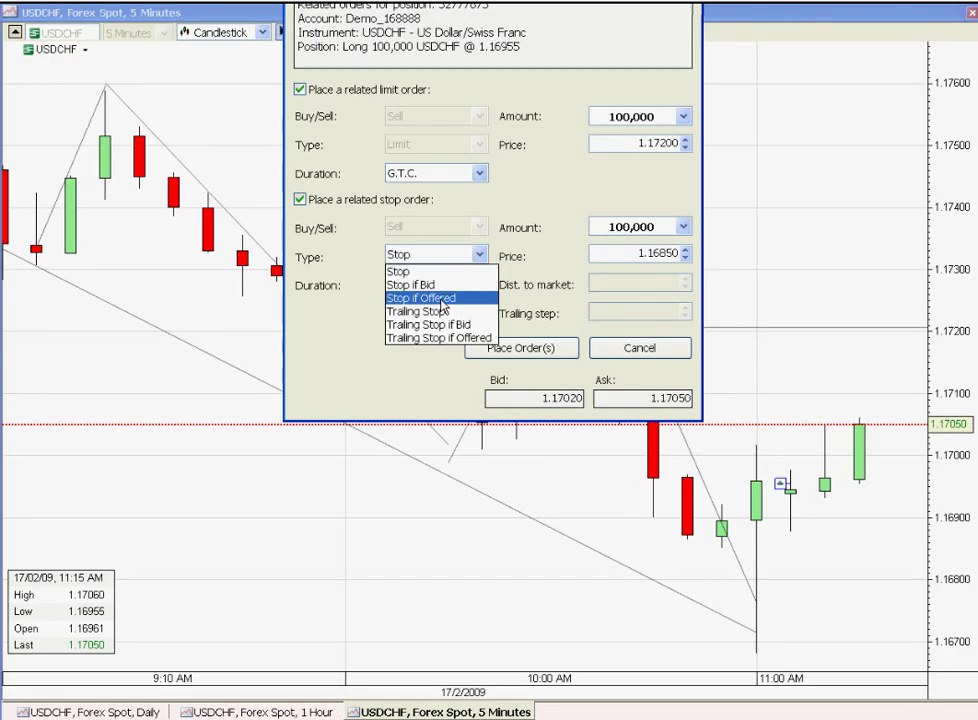
pyautogui.click(442, 300)
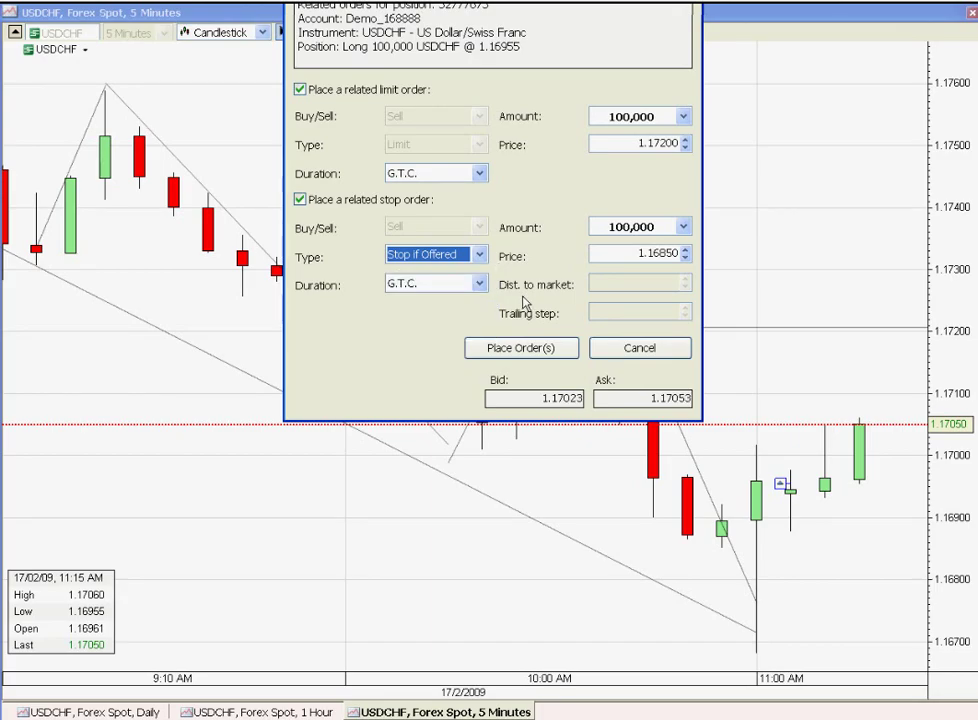
pyautogui.click(535, 349)
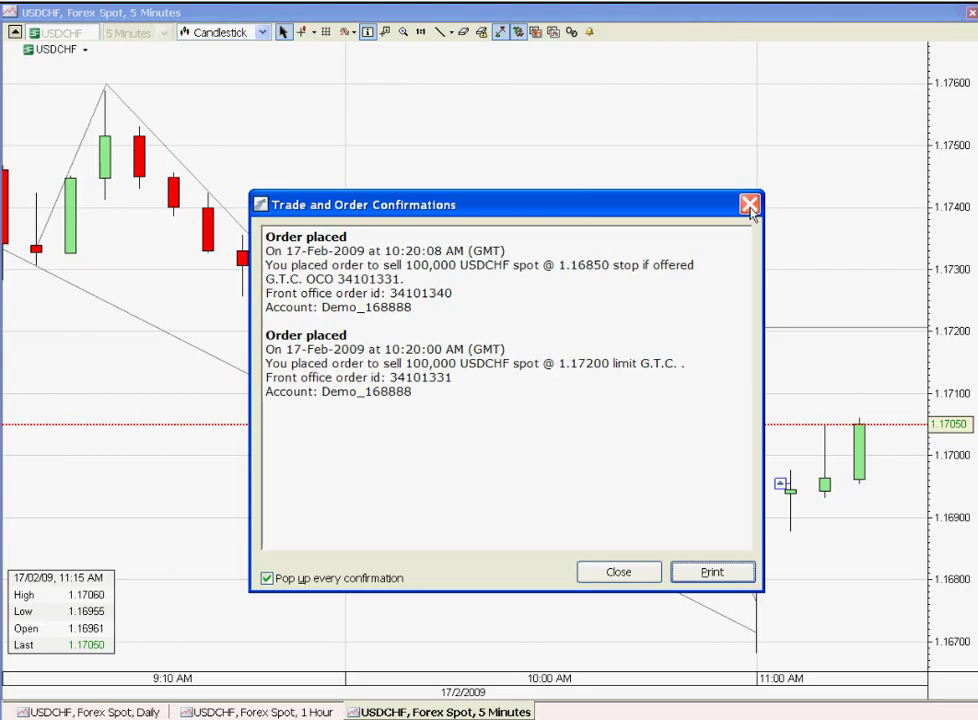
pyautogui.press('F9')
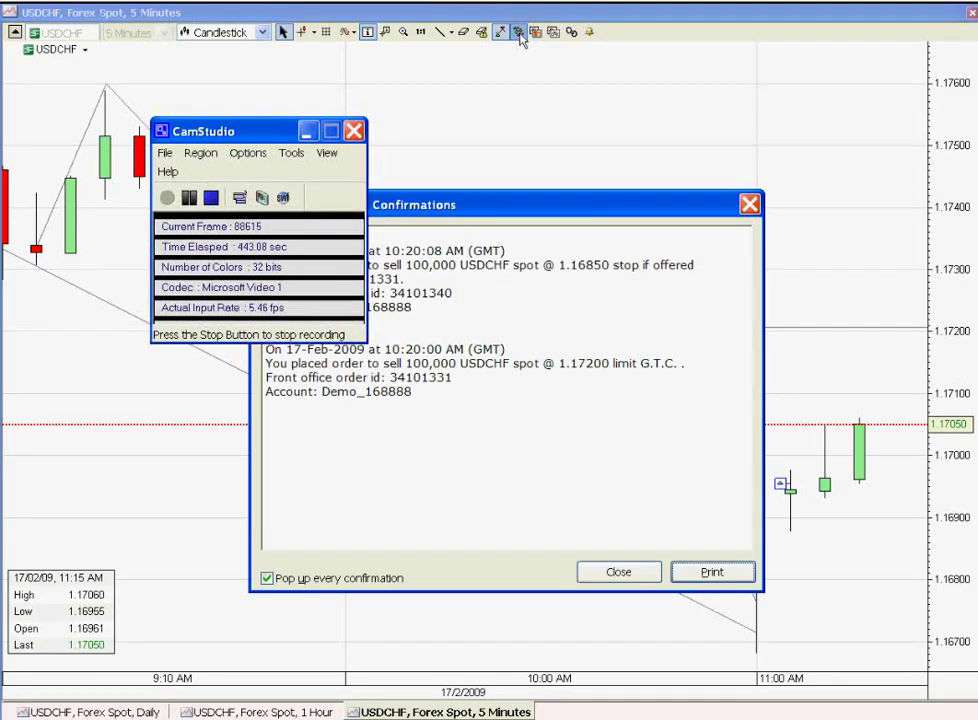
pyautogui.press('Escape')
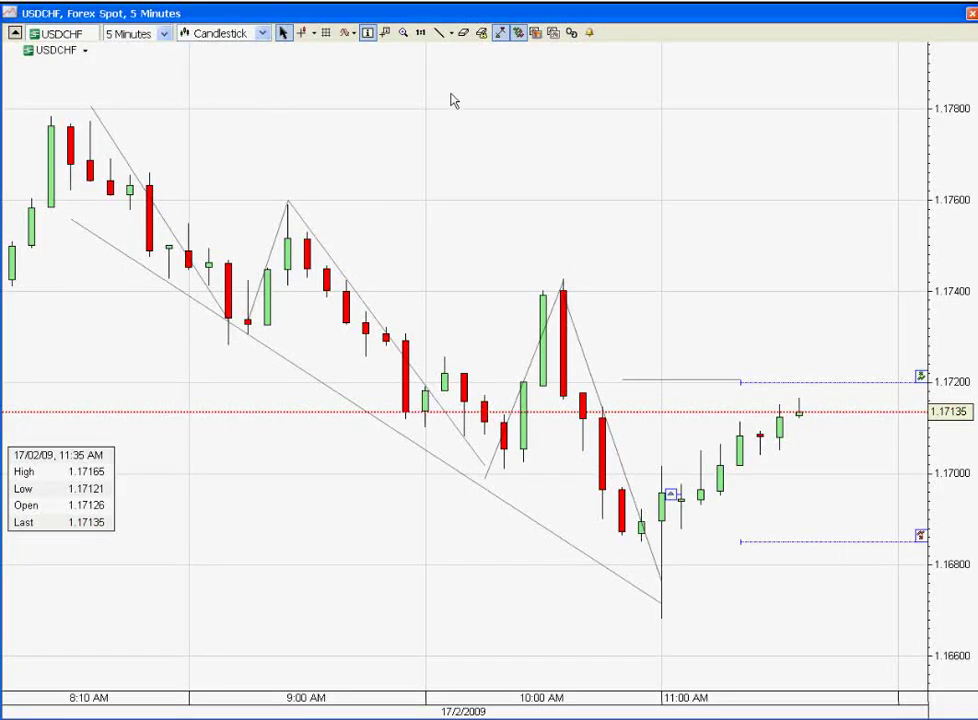
# Change the price of the 100,000 USDCHF sell limit order to 1.17150 and dismiss the order confirmation.
pyautogui.click(403, 32)
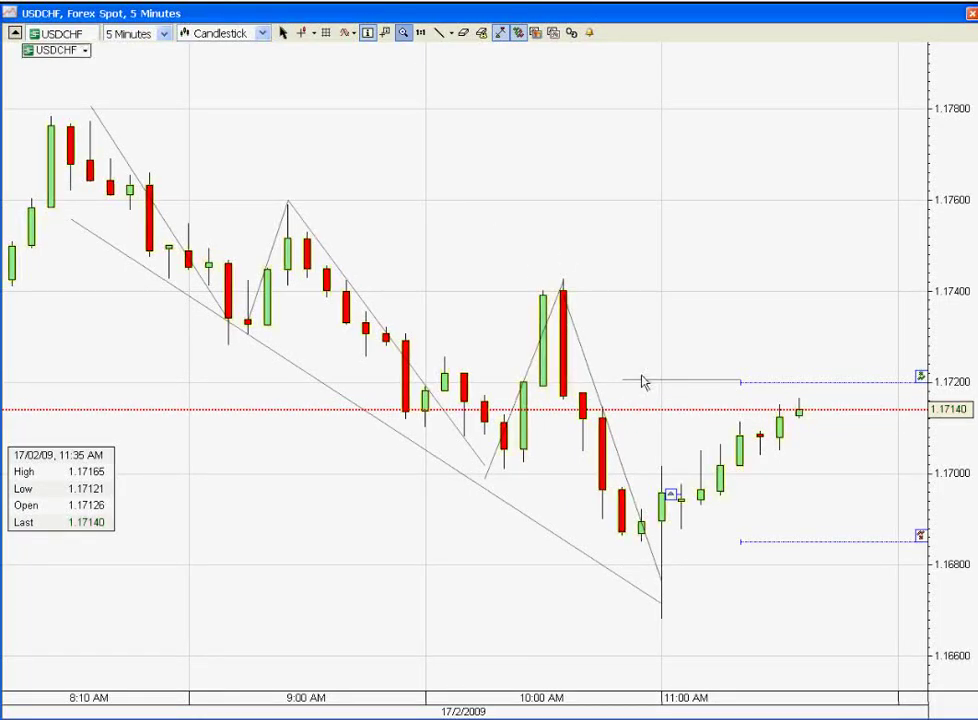
pyautogui.moveTo(508, 245)
pyautogui.mouseDown()
pyautogui.moveTo(836, 603)
pyautogui.moveTo(831, 596)
pyautogui.mouseUp()
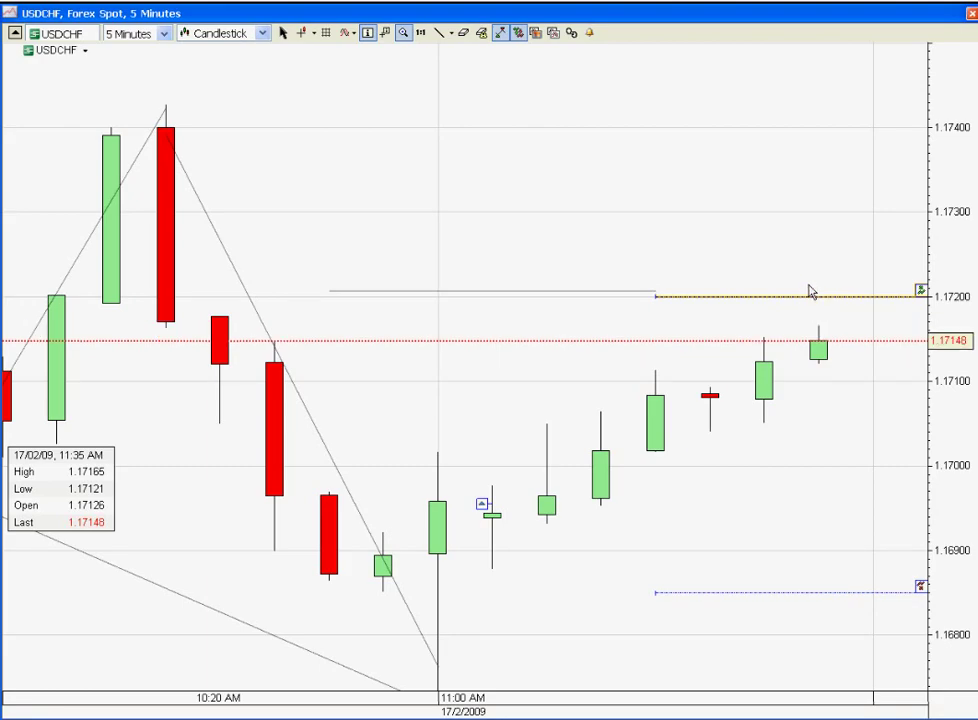
pyautogui.click(284, 34)
pyautogui.click(284, 34)
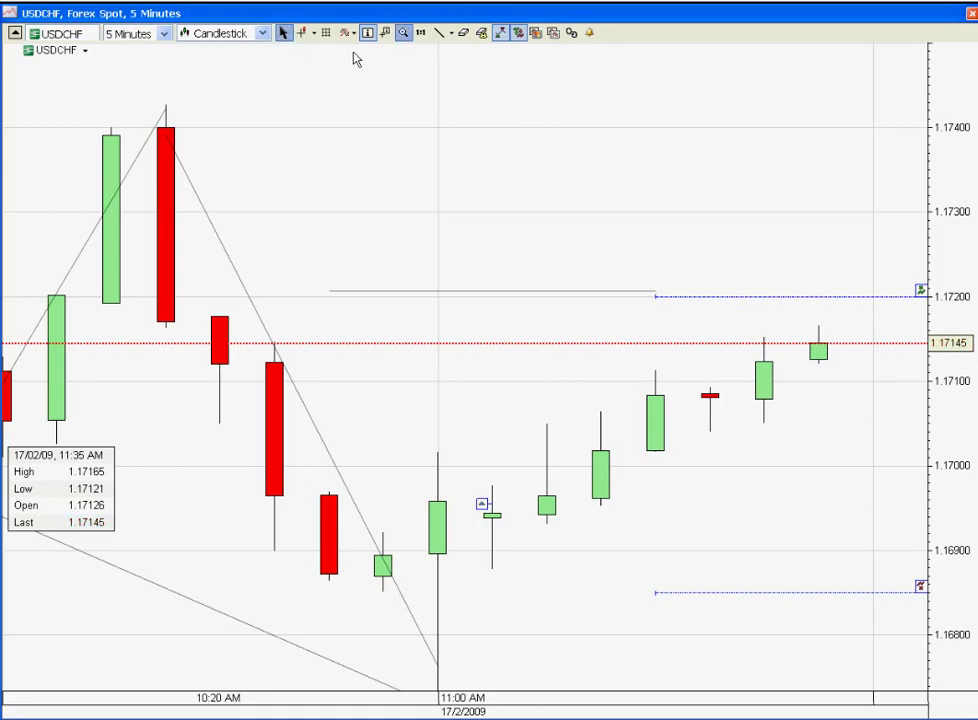
pyautogui.click(921, 294)
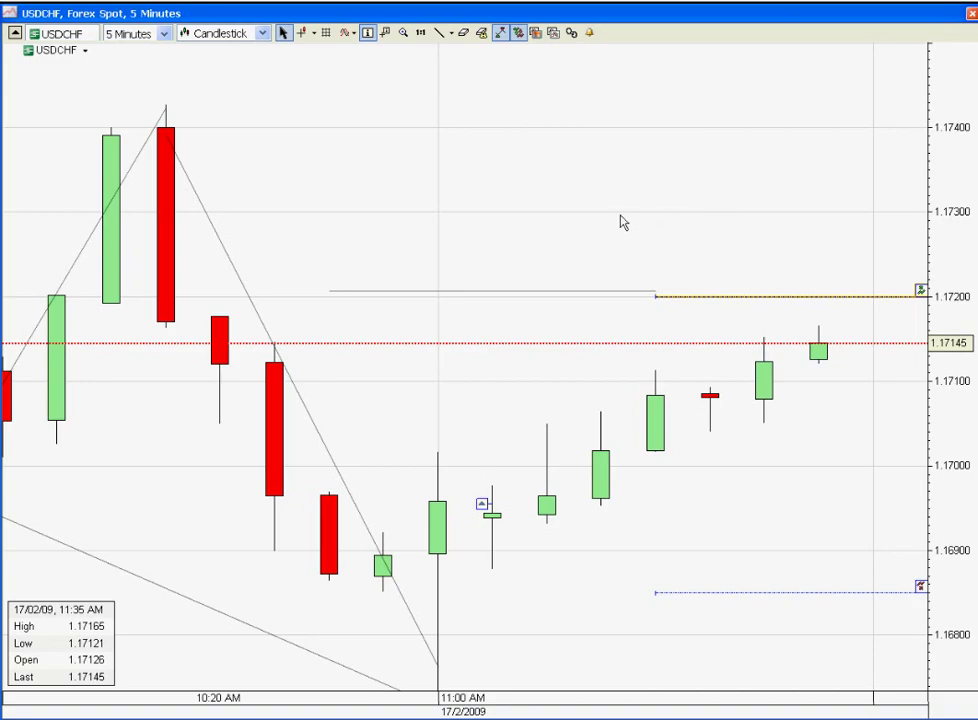
pyautogui.doubleClick(473, 188)
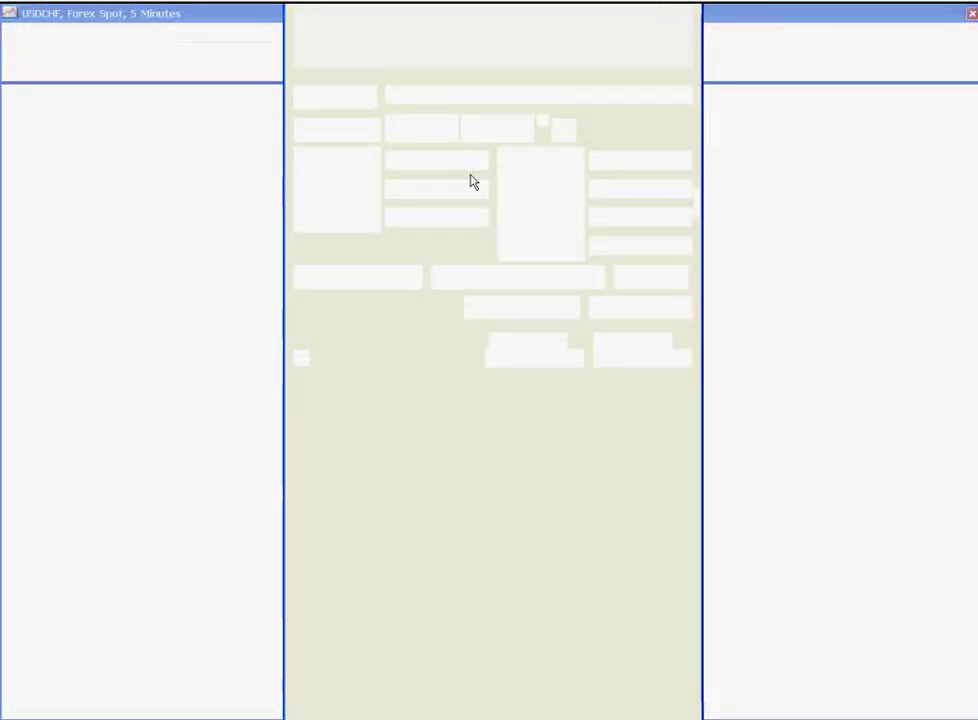
pyautogui.click(546, 350)
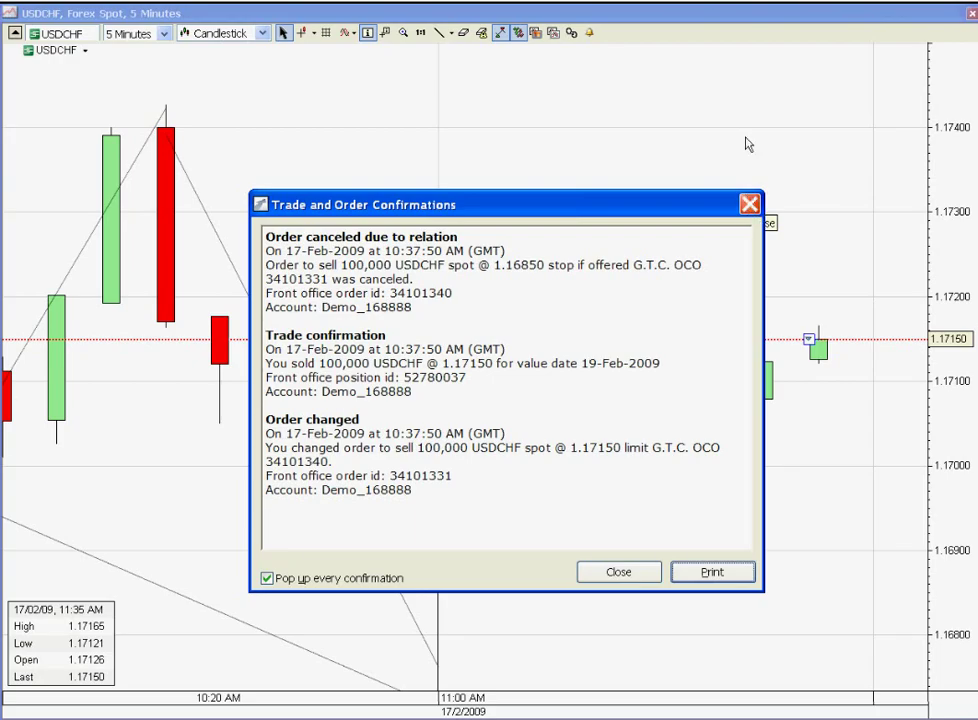
pyautogui.press('Escape')
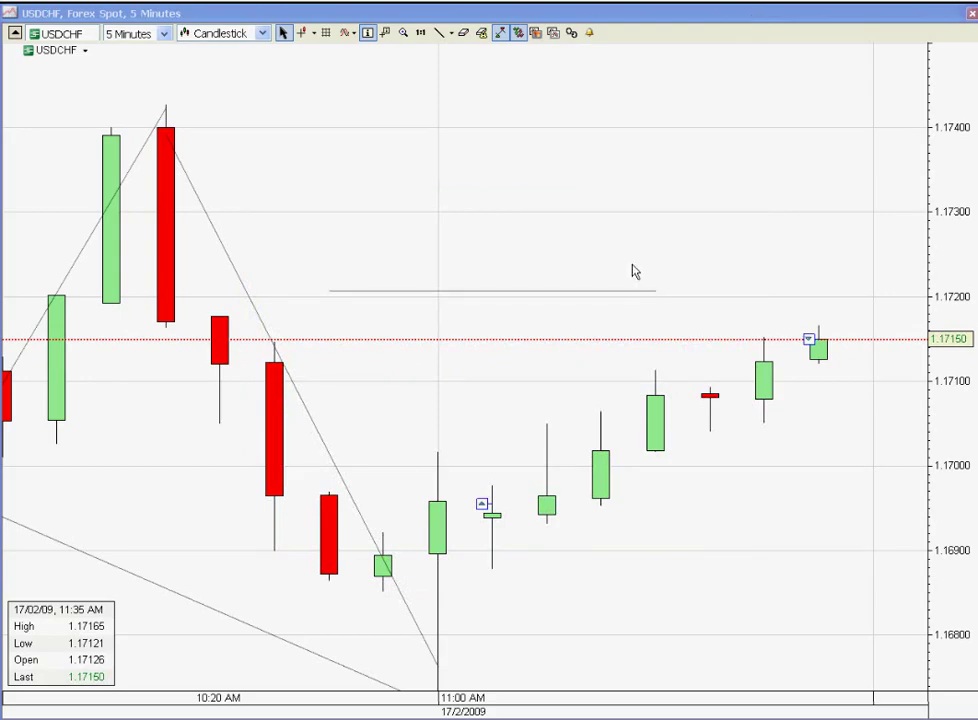
# Draw short horizontal lines at the buy marker near 1.1695 and just above the sell marker near 1.1717.
pyautogui.click(440, 33)
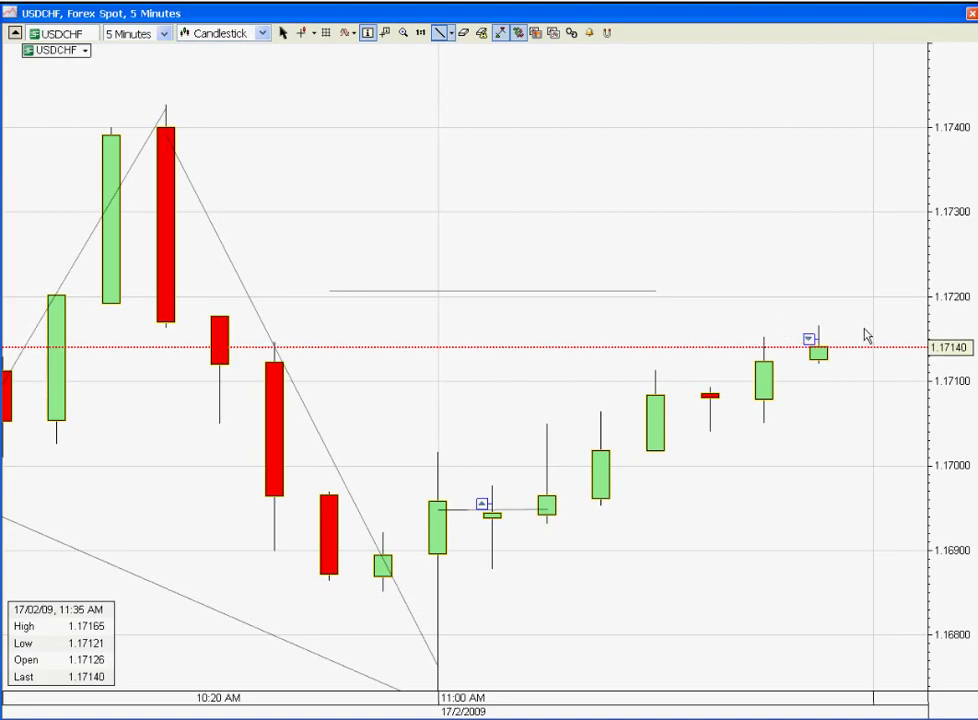
pyautogui.moveTo(764, 326); pyautogui.dragTo(864, 323)
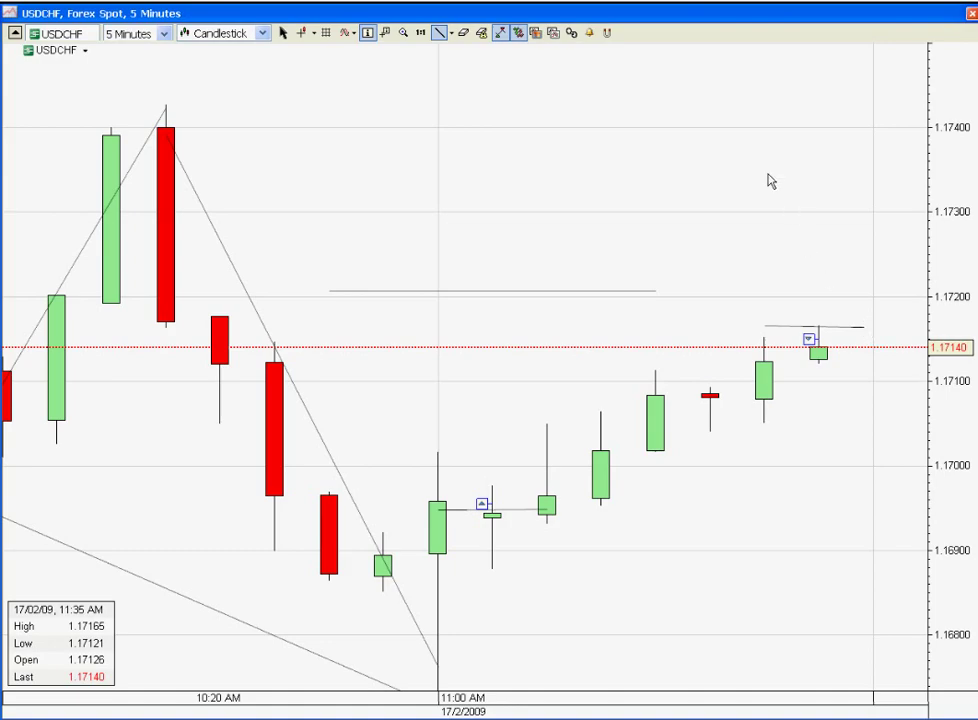